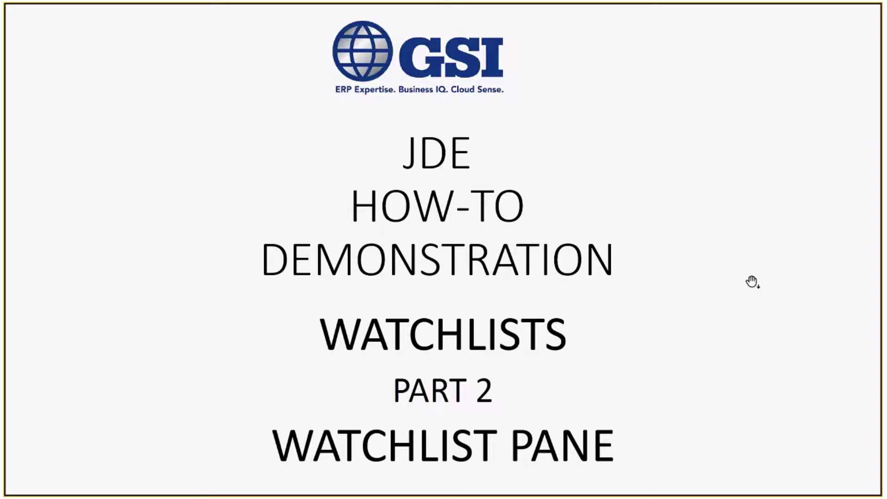
Step: Switch to JD Edwards in the browser and open the content manager for composed pages
{"action": "key", "text": "alt+Tab"}
{"action": "key", "text": "alt+Tab"}
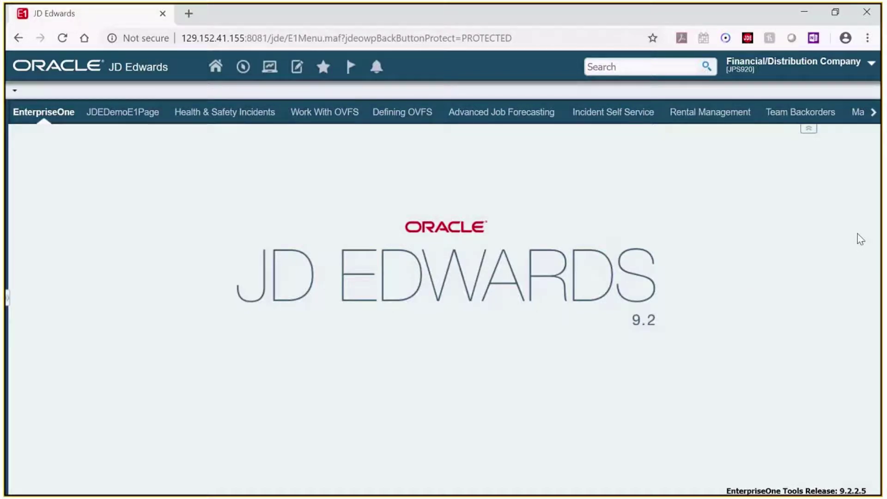
{"action": "left_click", "coordinate": [872, 66]}
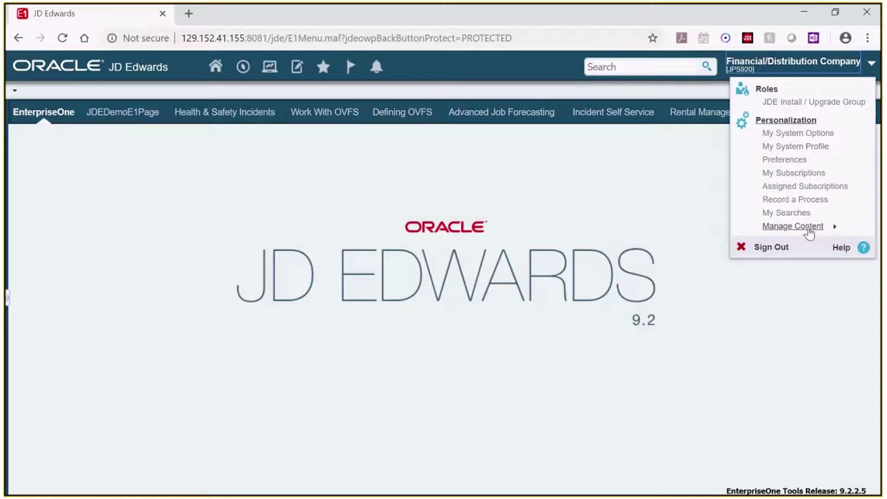
{"action": "left_click", "coordinate": [809, 230]}
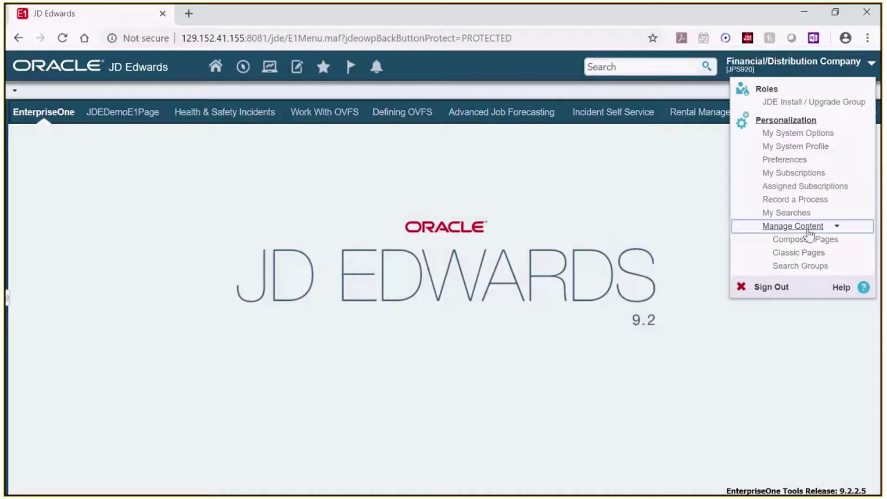
{"action": "left_click", "coordinate": [809, 241]}
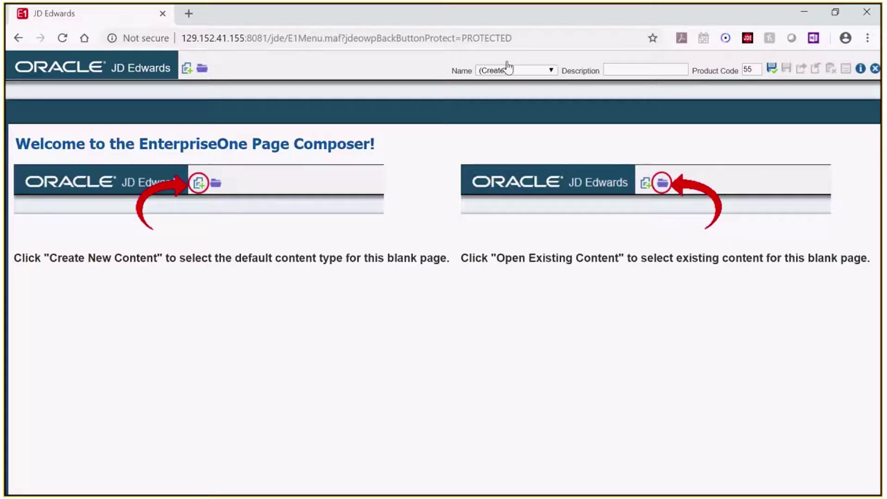
Step: Create a watchlist pane named Watchlist Pane with the description All Watchlists, using the All Watchlists option
{"action": "left_click", "coordinate": [188, 69]}
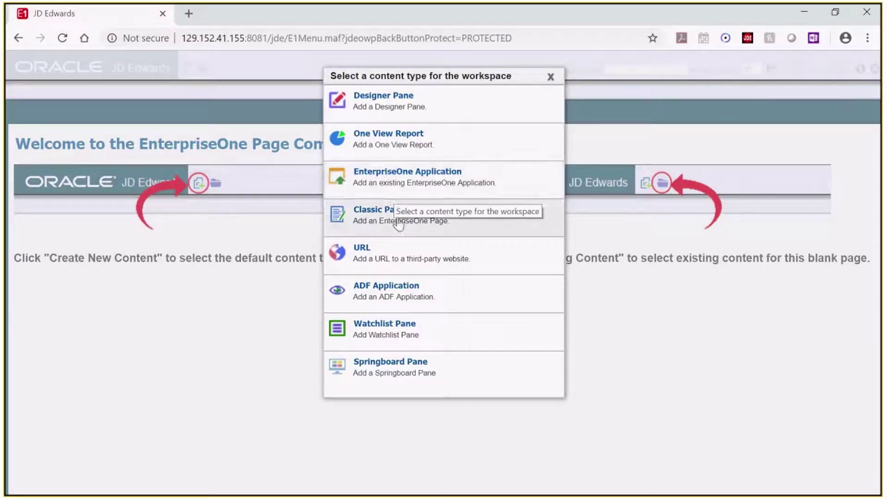
{"action": "left_click", "coordinate": [417, 338]}
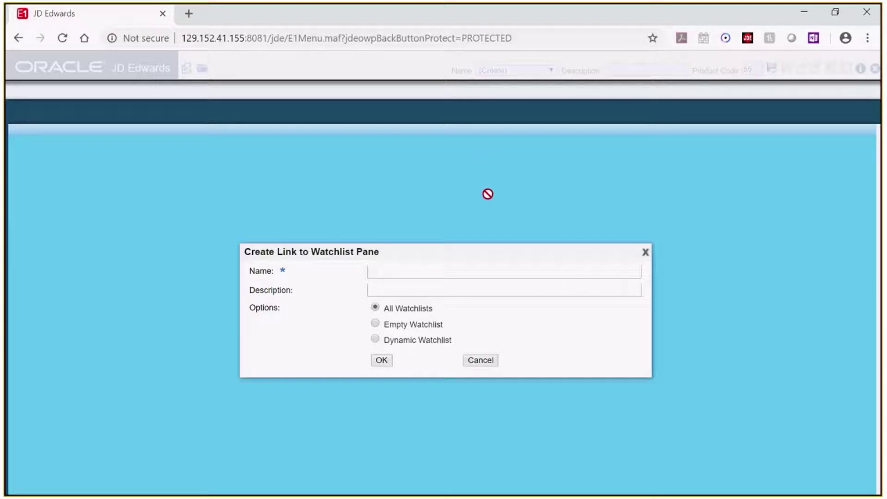
{"action": "left_click", "coordinate": [429, 266]}
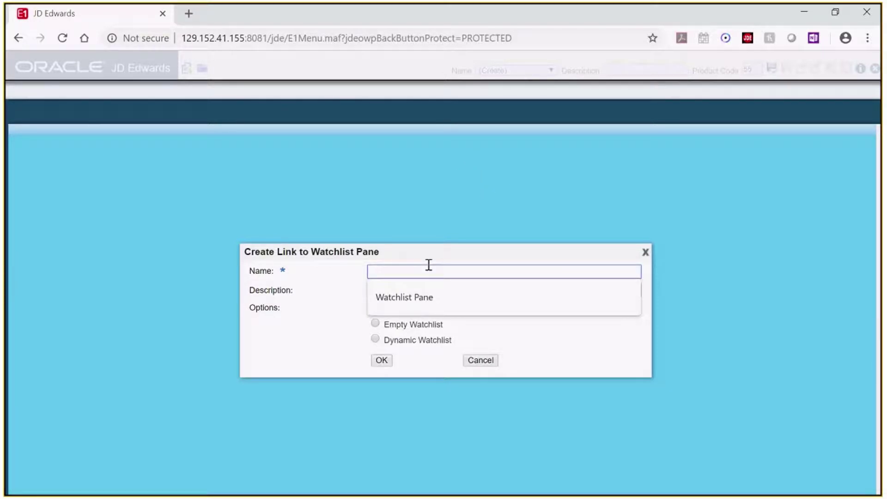
{"action": "left_click", "coordinate": [421, 298]}
{"action": "left_click", "coordinate": [411, 292]}
{"action": "left_click", "coordinate": [409, 317]}
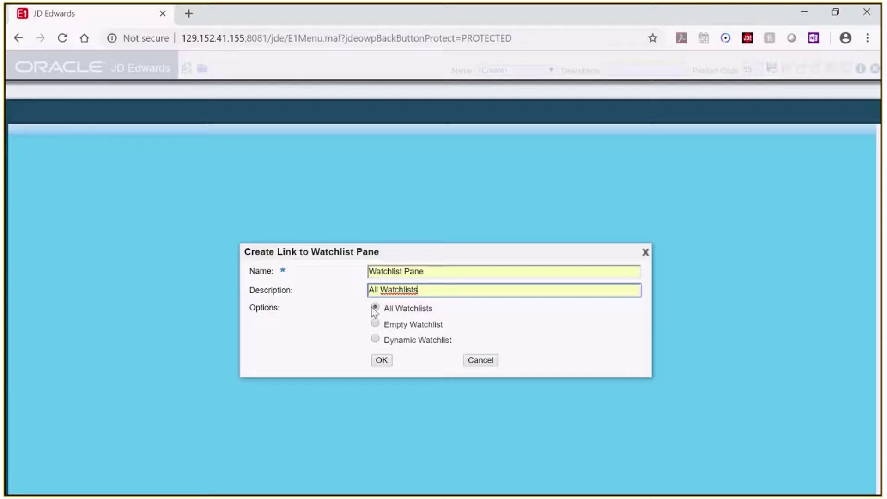
{"action": "left_click", "coordinate": [382, 361]}
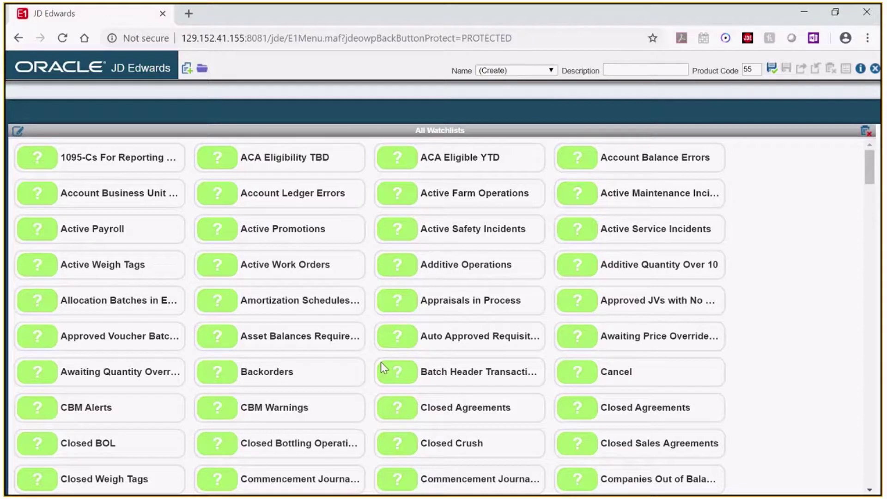
Step: Delete the first nine watchlists from the pane, from 1095-Cs For Reporting Year through Active Payroll
{"action": "left_click_drag", "start_coordinate": [382, 368], "coordinate": [353, 270]}
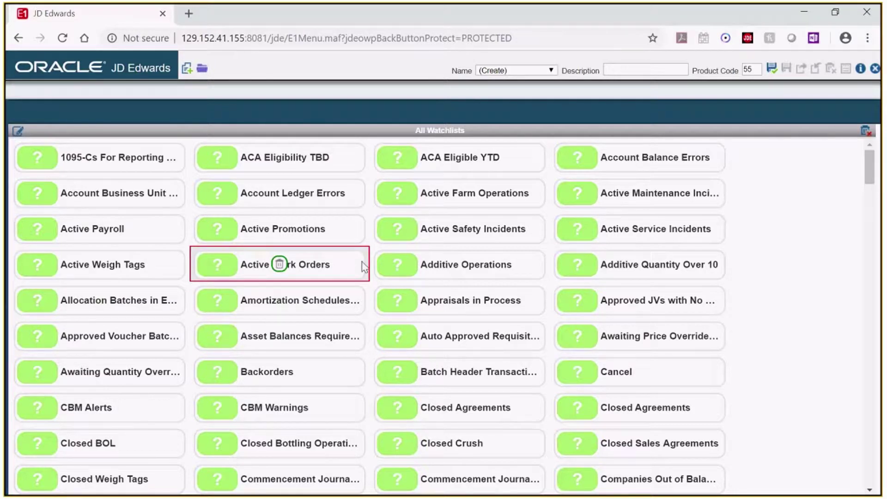
{"action": "left_click_drag", "start_coordinate": [362, 262], "coordinate": [102, 162]}
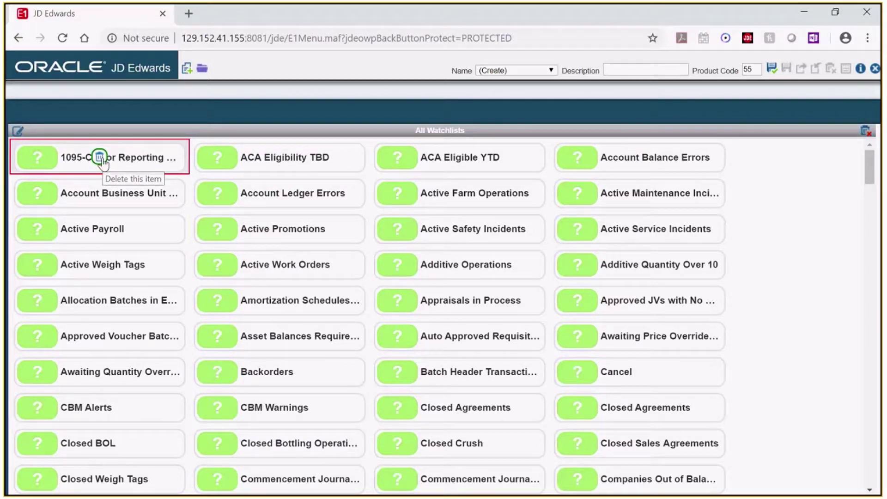
{"action": "left_click", "coordinate": [101, 159]}
{"action": "left_click", "coordinate": [100, 158]}
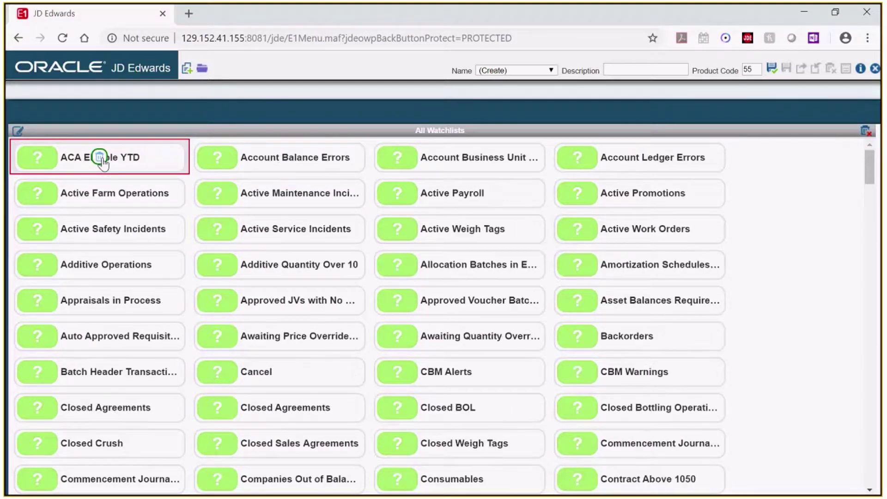
{"action": "left_click", "coordinate": [100, 158]}
{"action": "left_click", "coordinate": [99, 158]}
{"action": "left_click", "coordinate": [100, 157]}
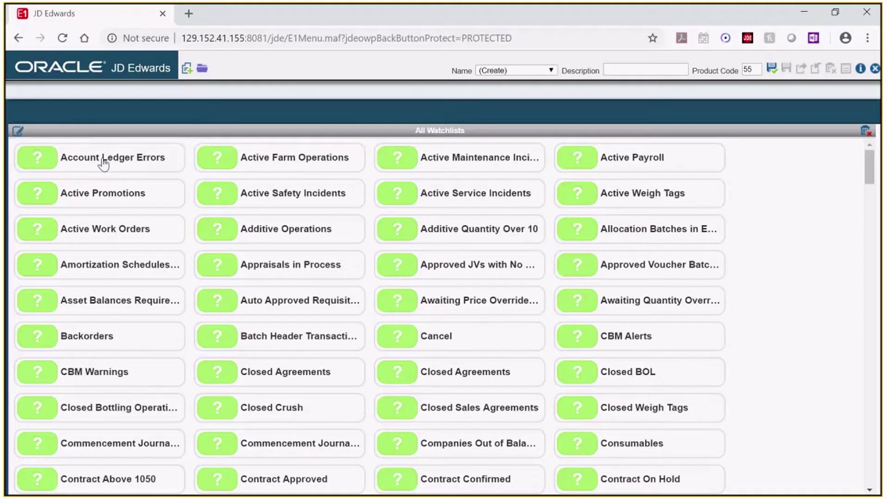
{"action": "left_click", "coordinate": [99, 158]}
{"action": "left_click", "coordinate": [100, 157]}
{"action": "left_click", "coordinate": [100, 157]}
{"action": "left_click", "coordinate": [99, 158]}
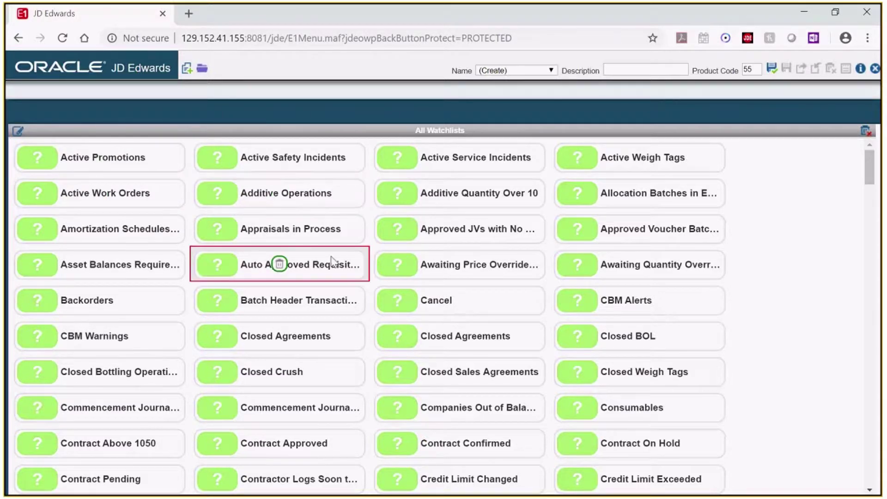
Step: Add the ACA Eligible YTD watchlist in the empty slot at the end of the pane
{"action": "scroll", "coordinate": [315, 268], "scroll_direction": "down", "scroll_amount": 2}
{"action": "scroll", "coordinate": [314, 270], "scroll_direction": "down", "scroll_amount": 10}
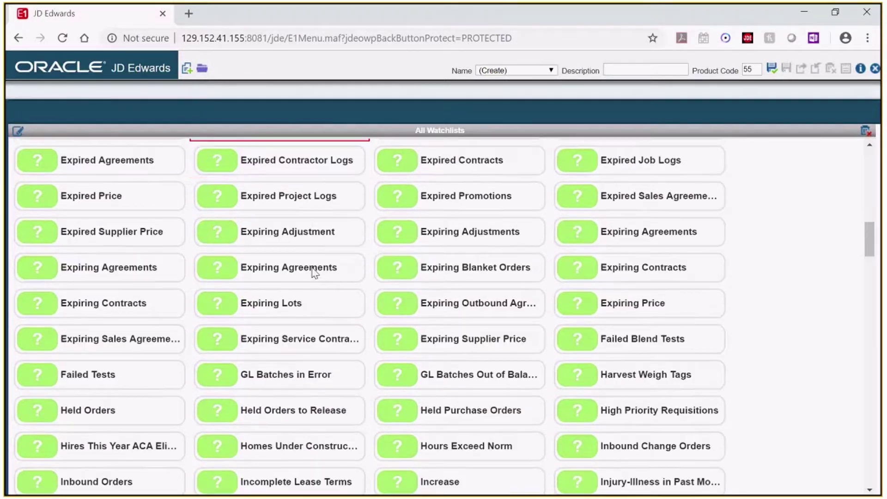
{"action": "scroll", "coordinate": [313, 271], "scroll_direction": "down", "scroll_amount": 20}
{"action": "scroll", "coordinate": [314, 272], "scroll_direction": "down", "scroll_amount": 15}
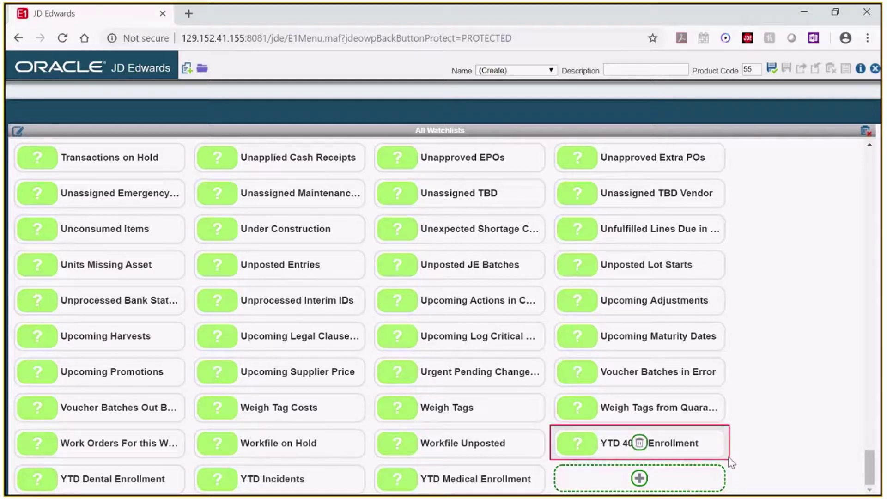
{"action": "left_click", "coordinate": [640, 479]}
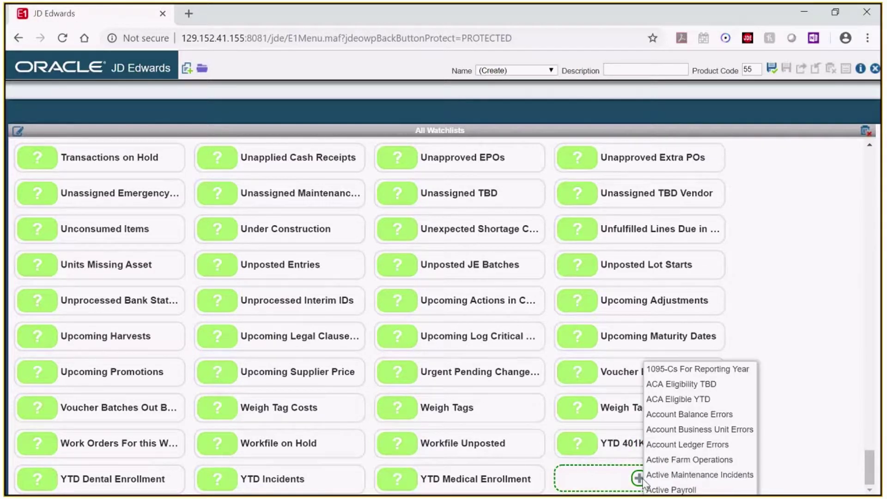
{"action": "left_click", "coordinate": [674, 399]}
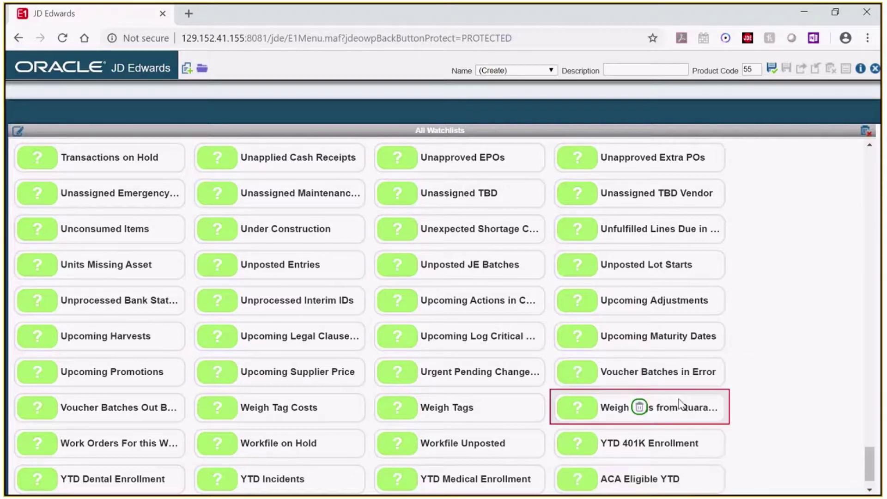
{"action": "scroll", "coordinate": [696, 482], "scroll_direction": "down", "scroll_amount": 1}
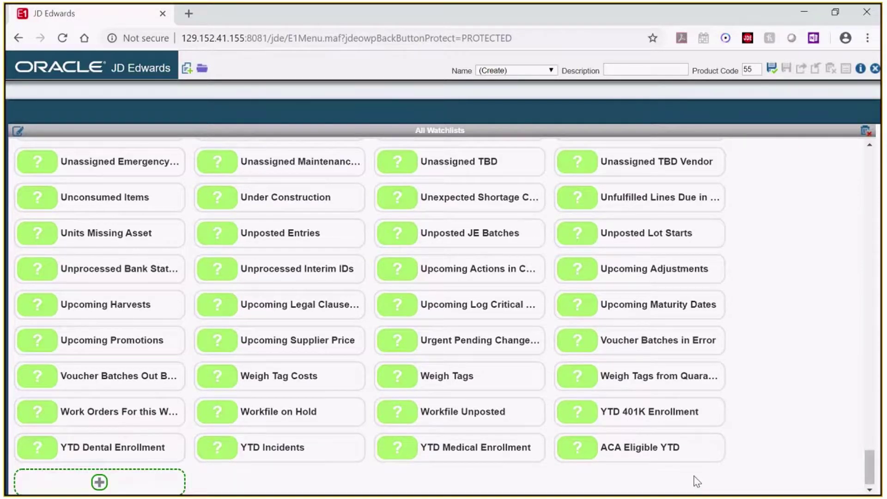
{"action": "mouse_move", "coordinate": [702, 453]}
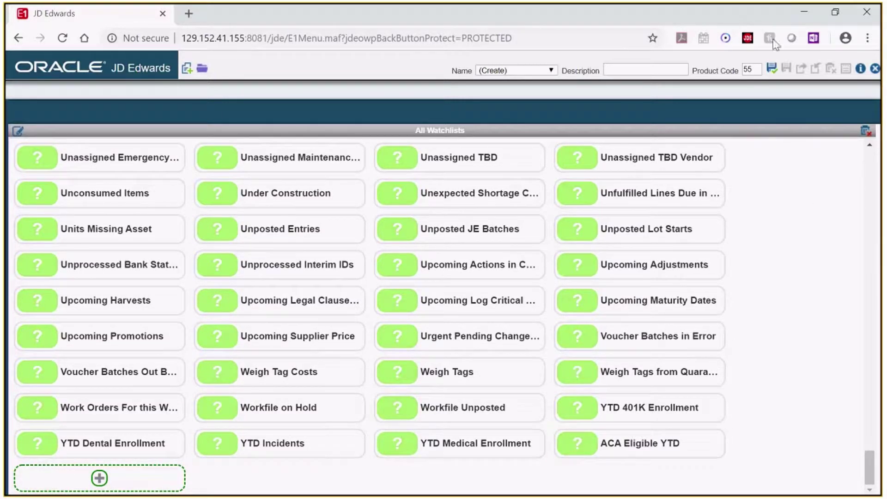
Step: Save the composed page under the name All Watchlists
{"action": "left_click", "coordinate": [771, 69]}
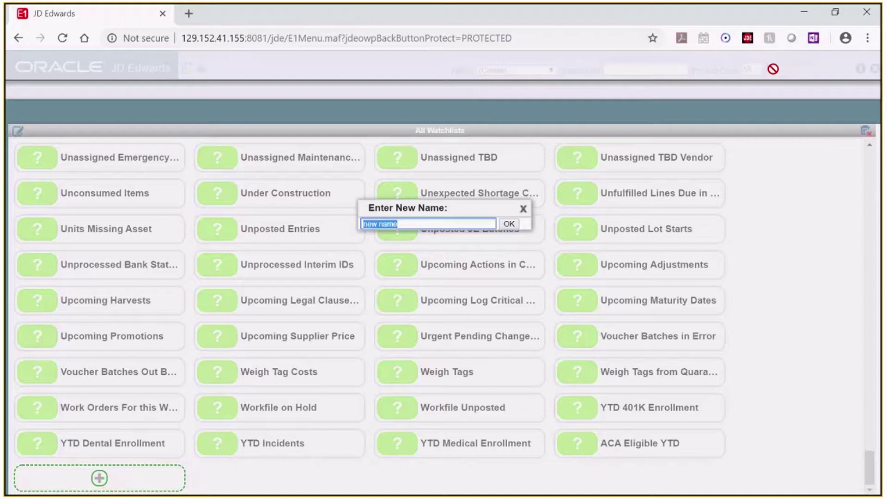
{"action": "type", "text": "All Watchlists"}
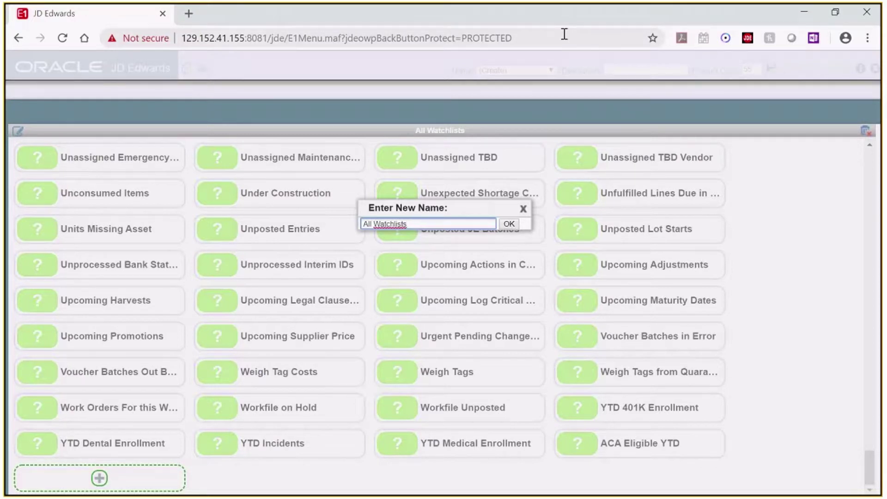
{"action": "mouse_move", "coordinate": [632, 3]}
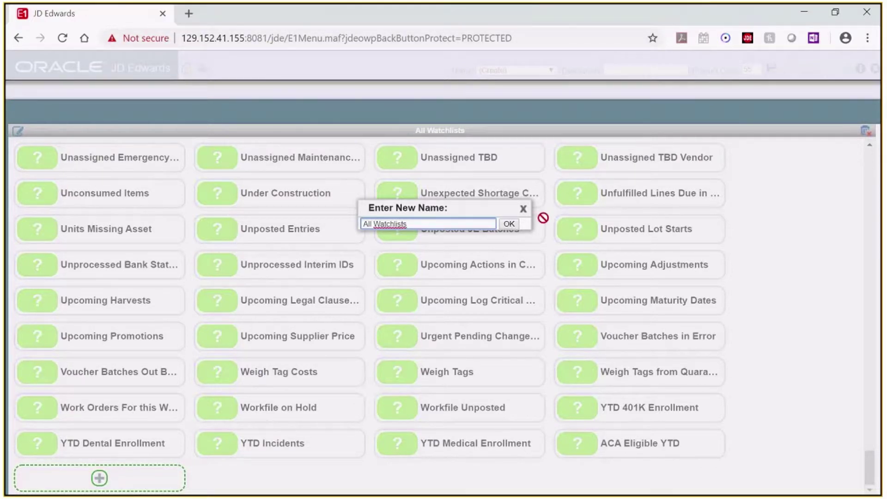
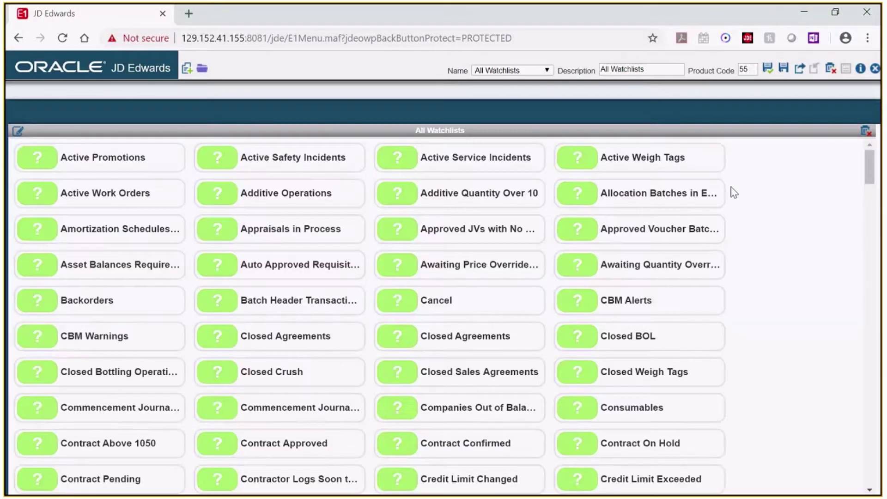
Step: Start a new composed page with Watchlist Pane as its content type
{"action": "mouse_move", "coordinate": [664, 180]}
{"action": "left_click", "coordinate": [531, 72]}
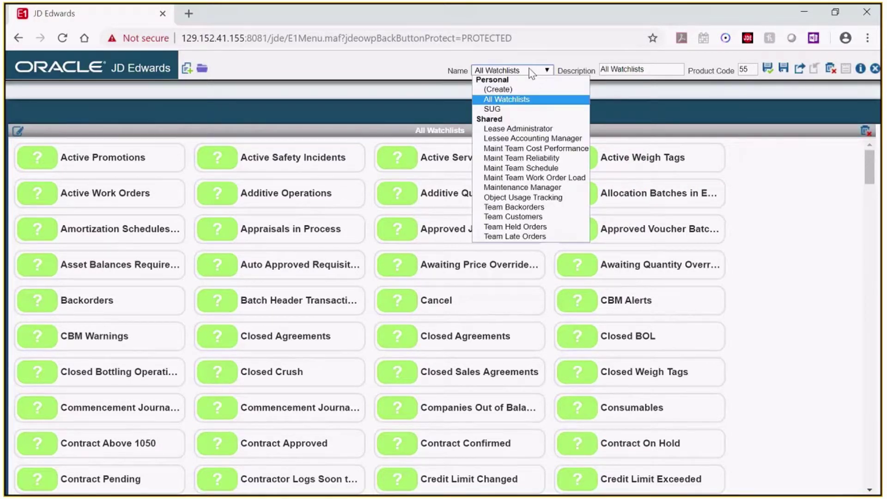
{"action": "left_click", "coordinate": [497, 89]}
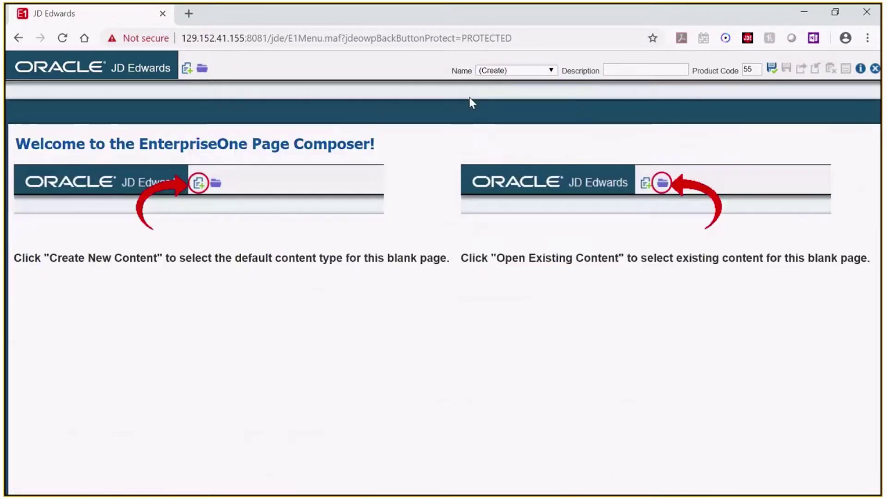
{"action": "left_click", "coordinate": [186, 71]}
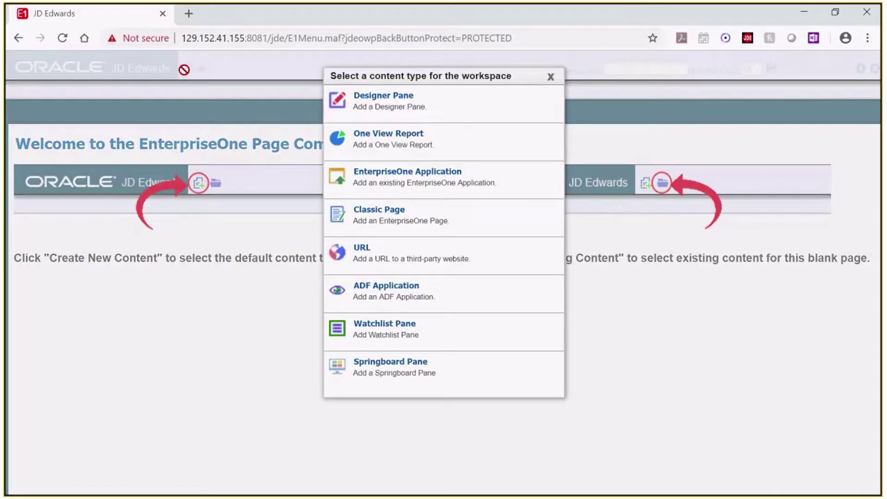
{"action": "left_click", "coordinate": [422, 332]}
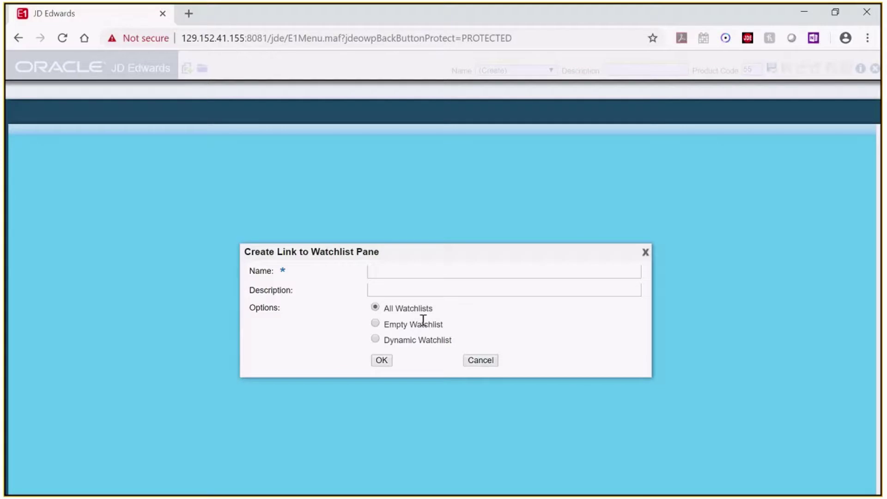
Step: Create the pane with the name Watchlist Pane, the description Empty Watchlist and the Empty Watchlist option
{"action": "left_click", "coordinate": [413, 272]}
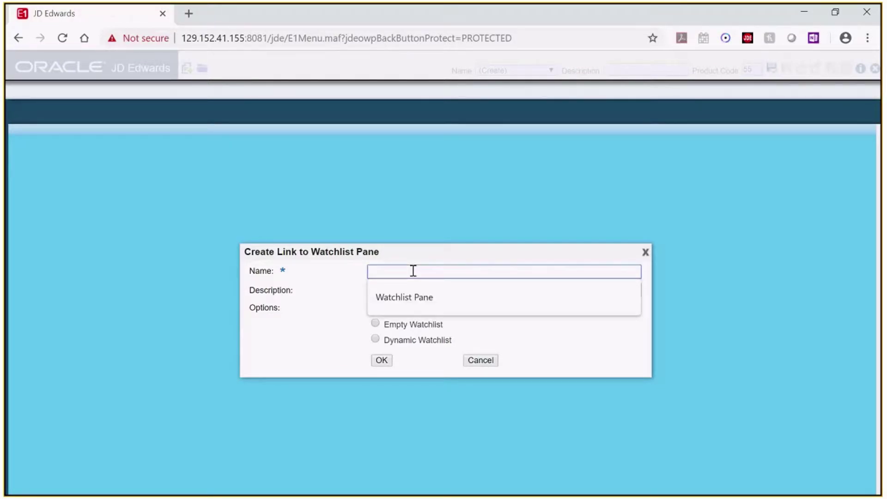
{"action": "left_click", "coordinate": [422, 300]}
{"action": "left_click", "coordinate": [414, 290]}
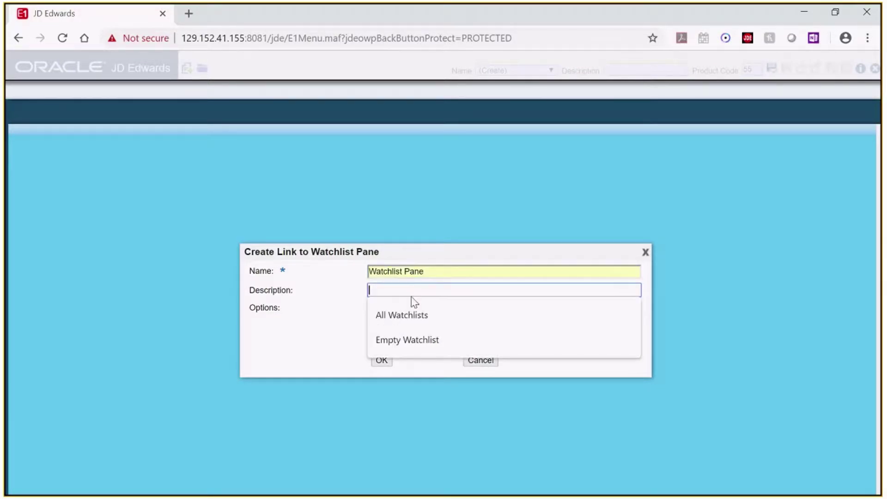
{"action": "left_click", "coordinate": [414, 342]}
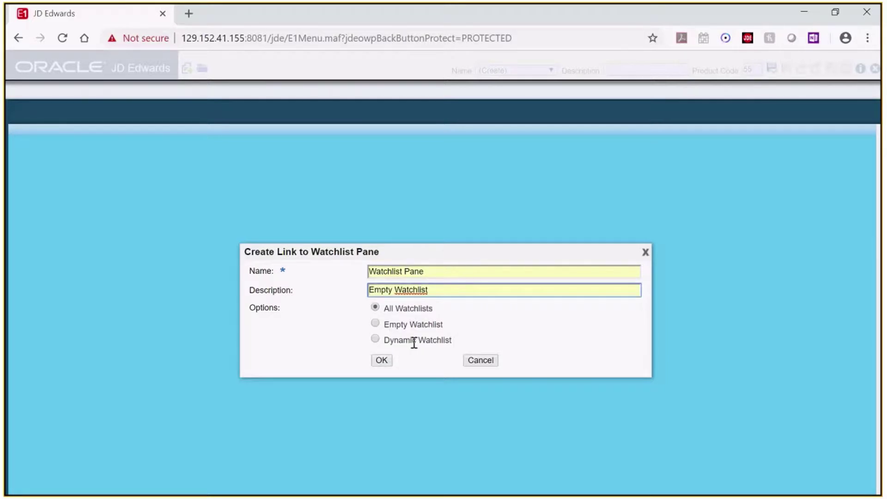
{"action": "left_click", "coordinate": [380, 329]}
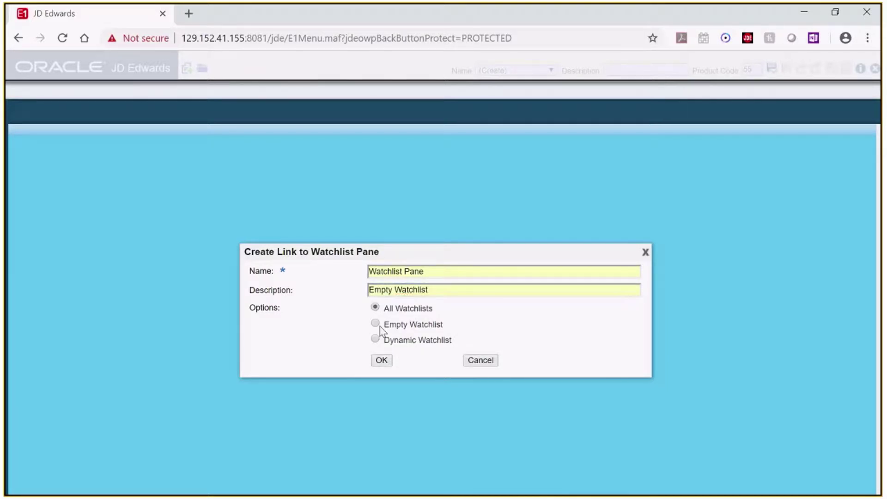
{"action": "left_click", "coordinate": [377, 325]}
{"action": "left_click", "coordinate": [384, 361]}
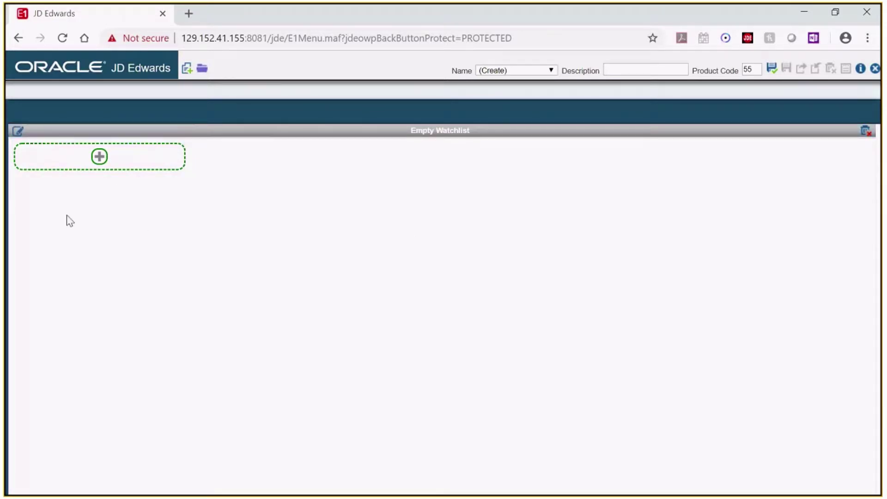
Step: Add the Held Orders watchlist in the empty slot of the Empty Watchlist pane
{"action": "left_click", "coordinate": [99, 158]}
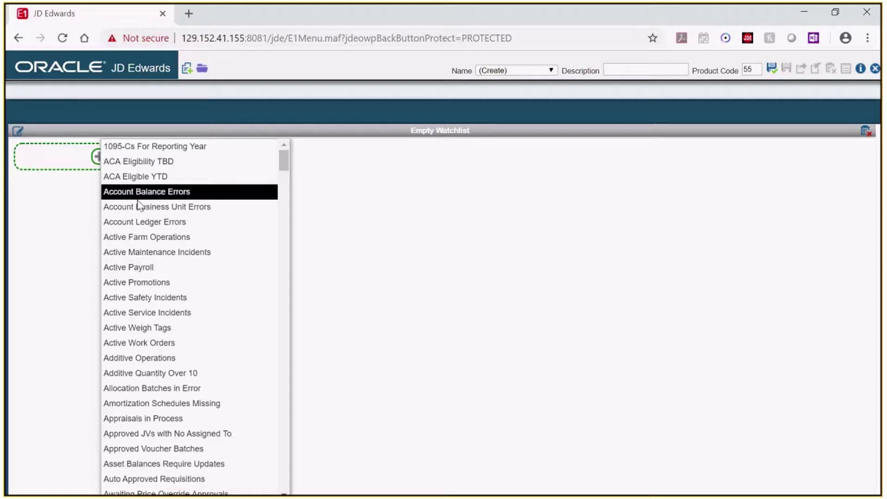
{"action": "scroll", "coordinate": [154, 288], "scroll_direction": "down", "scroll_amount": 4}
{"action": "scroll", "coordinate": [154, 289], "scroll_direction": "down", "scroll_amount": 20}
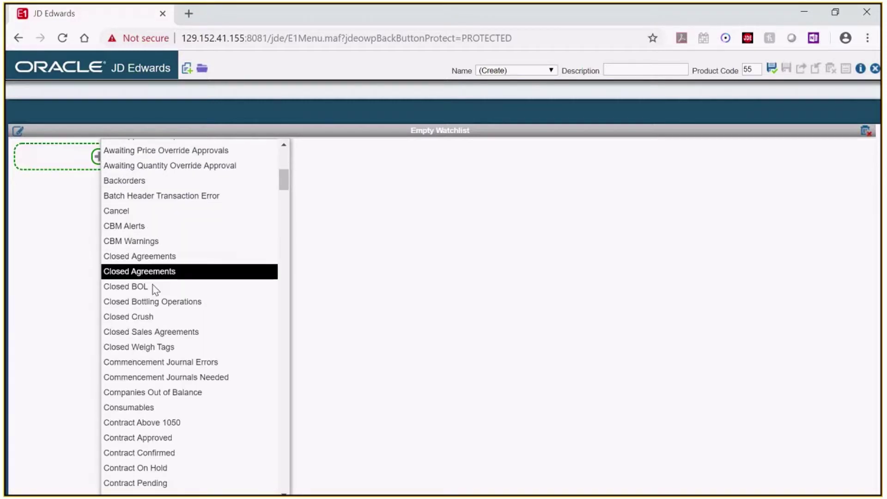
{"action": "scroll", "coordinate": [154, 289], "scroll_direction": "down", "scroll_amount": 15}
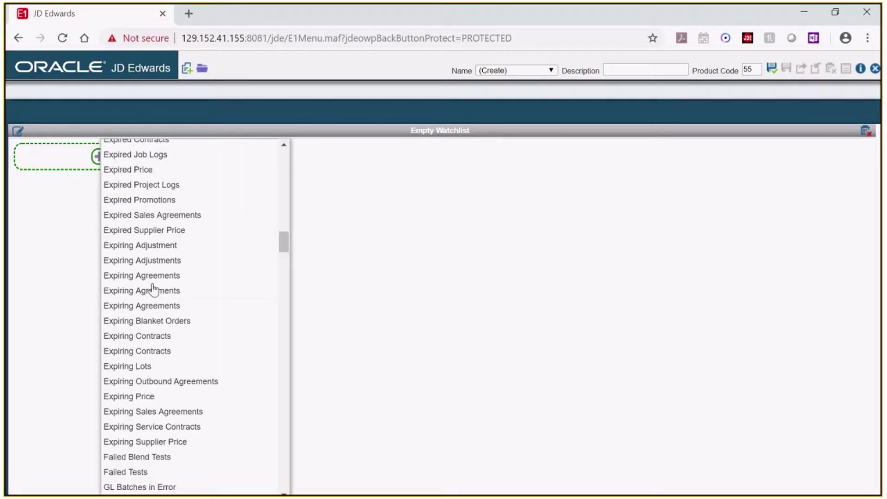
{"action": "scroll", "coordinate": [154, 289], "scroll_direction": "up", "scroll_amount": 5}
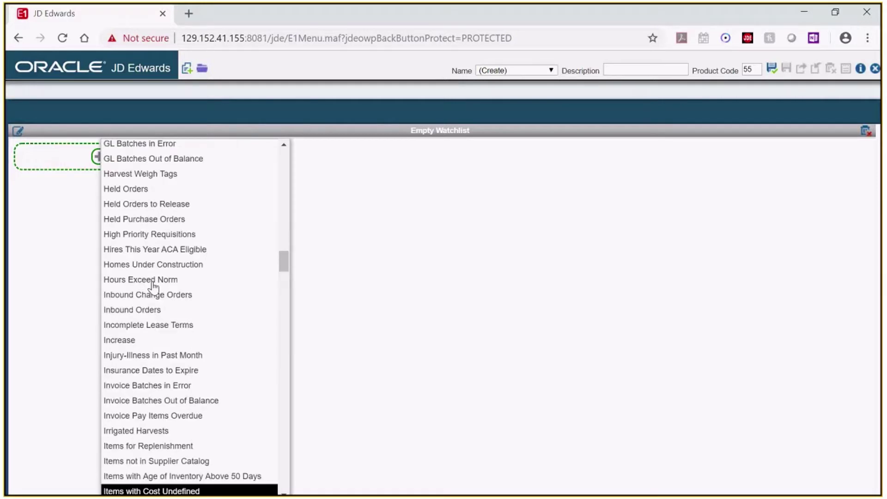
{"action": "left_click", "coordinate": [139, 189]}
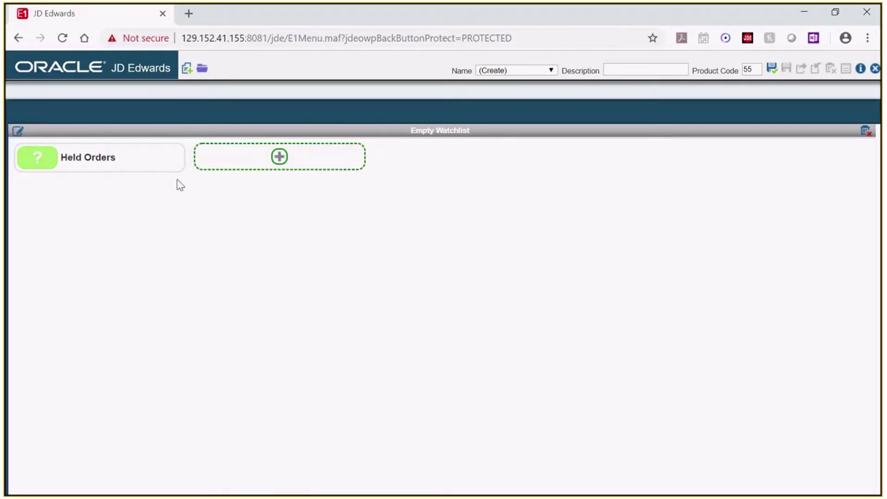
Step: Add the Held Orders to Release and Held Purchase Orders watchlists beside Held Orders
{"action": "left_click", "coordinate": [275, 163]}
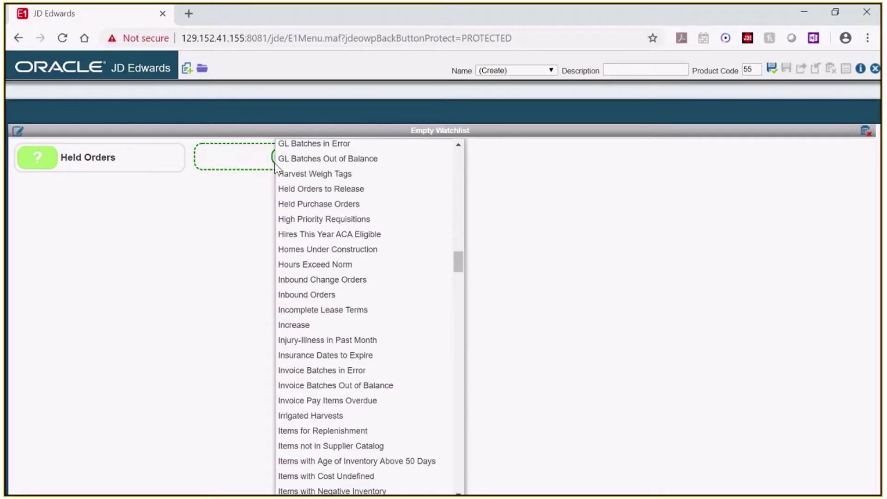
{"action": "left_click", "coordinate": [337, 190]}
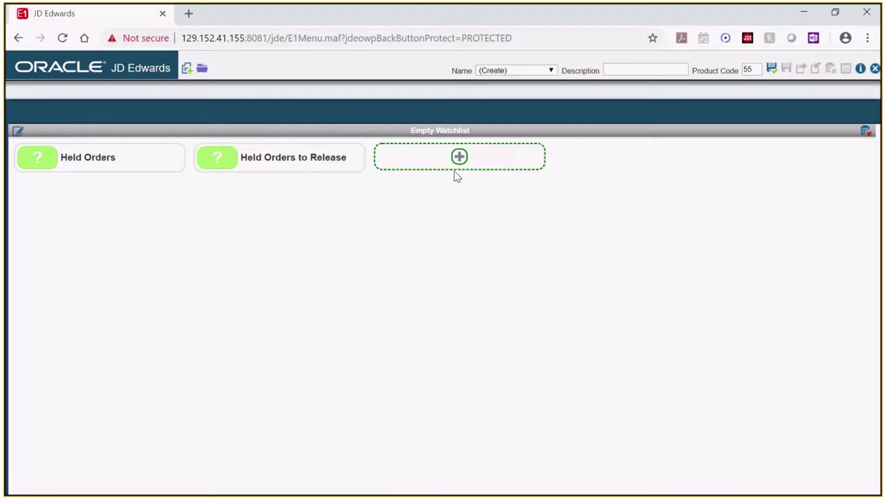
{"action": "left_click", "coordinate": [460, 158]}
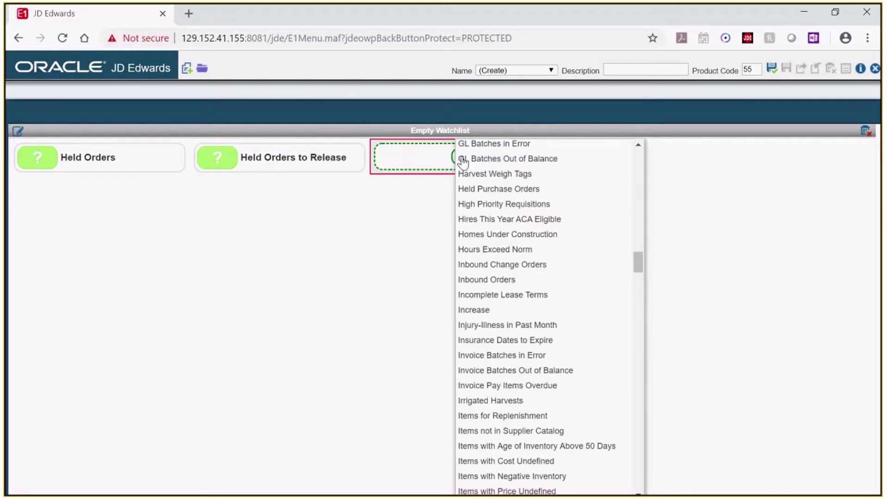
{"action": "left_click", "coordinate": [498, 189]}
Step: Add the Items with Zero Inventory watchlist after Held Purchase Orders
{"action": "left_click", "coordinate": [636, 157]}
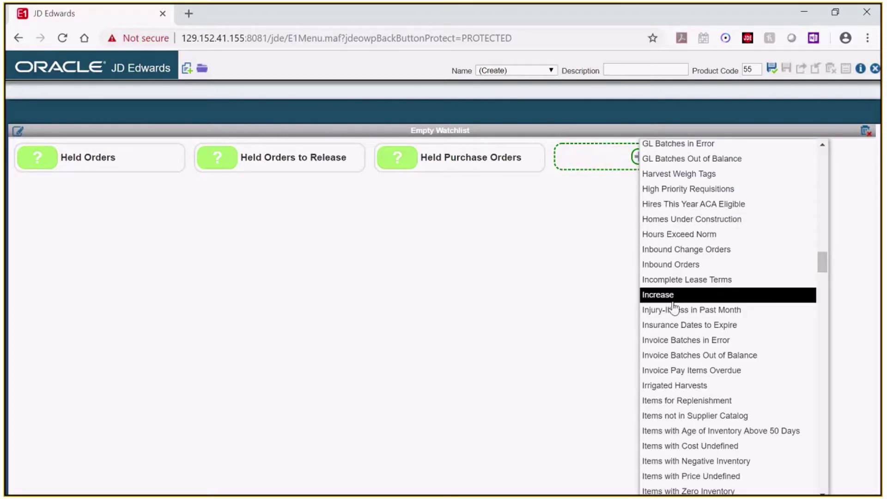
{"action": "scroll", "coordinate": [679, 386], "scroll_direction": "down", "scroll_amount": 3}
{"action": "scroll", "coordinate": [678, 386], "scroll_direction": "down", "scroll_amount": 2}
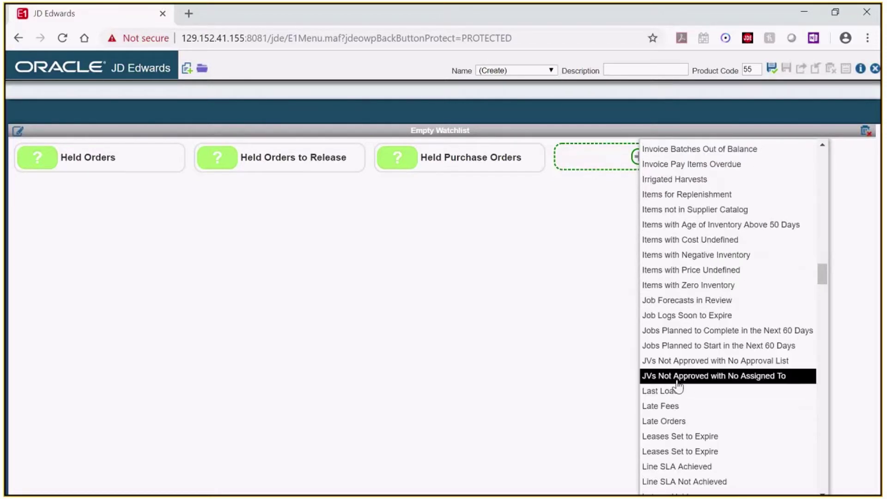
{"action": "left_click", "coordinate": [698, 283]}
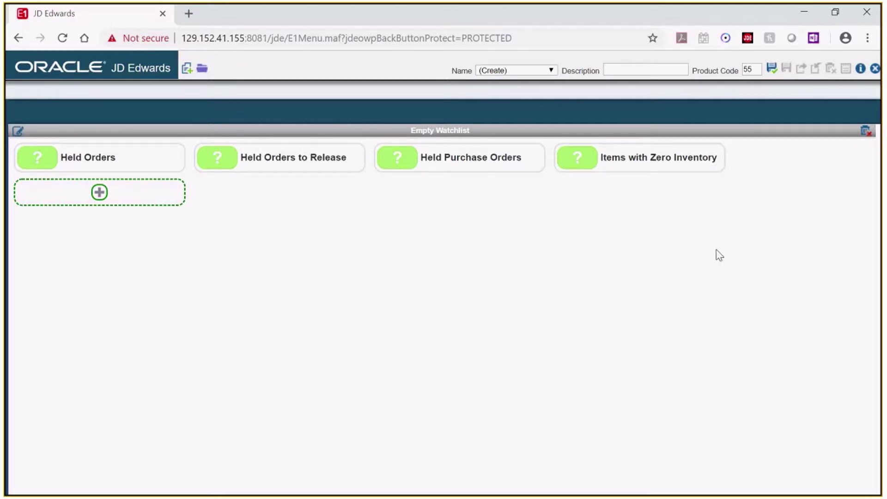
Step: Save the composed page under the name Empty Watchlists and close the page designer
{"action": "left_click", "coordinate": [772, 68]}
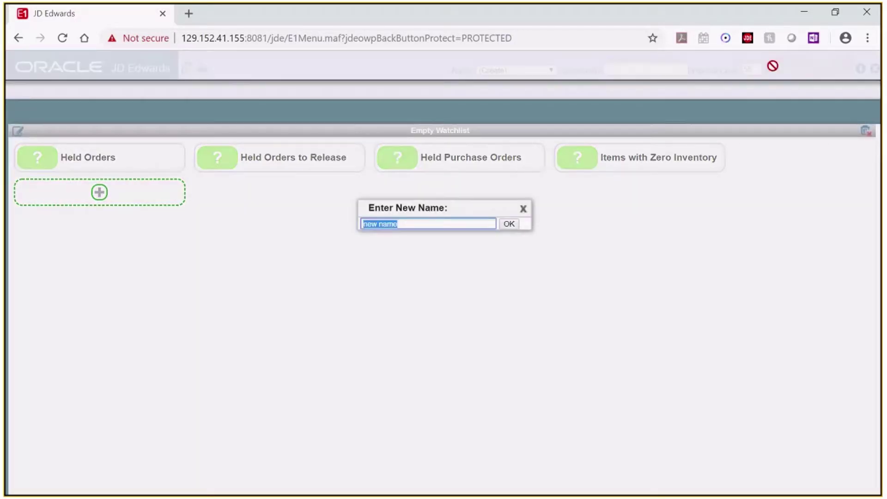
{"action": "type", "text": "Em"}
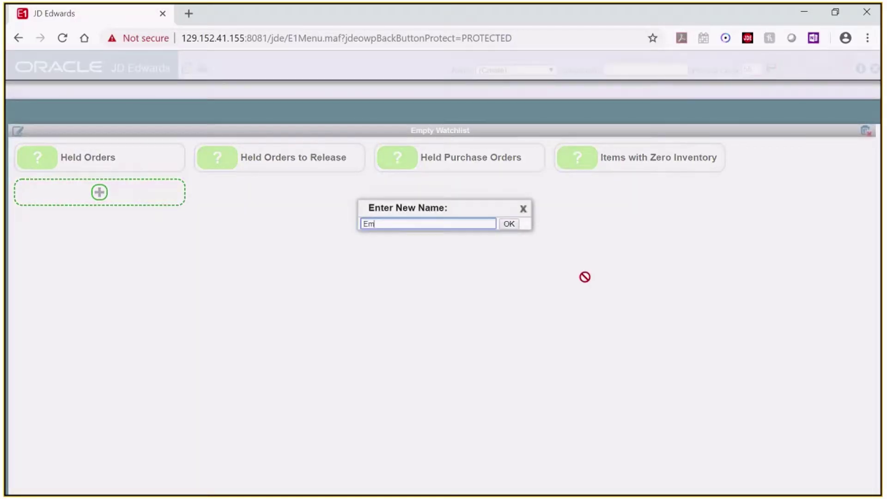
{"action": "type", "text": "pty Watchlists"}
{"action": "left_click", "coordinate": [510, 224]}
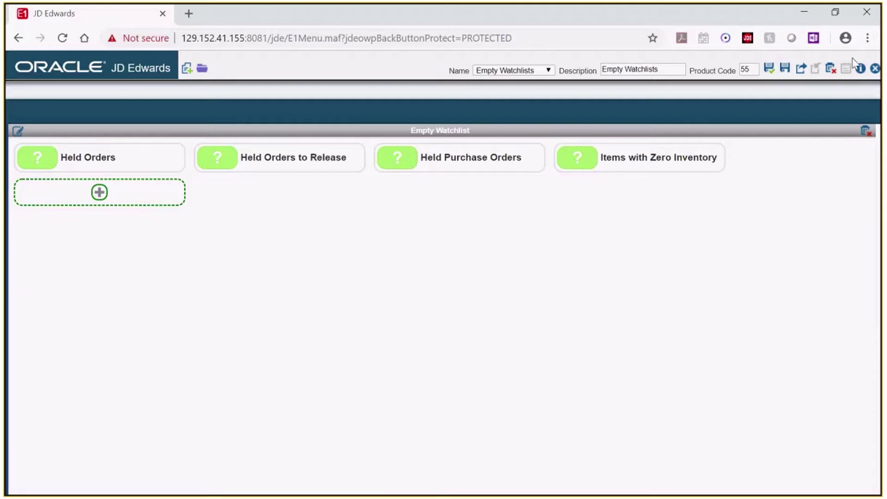
{"action": "left_click", "coordinate": [875, 68]}
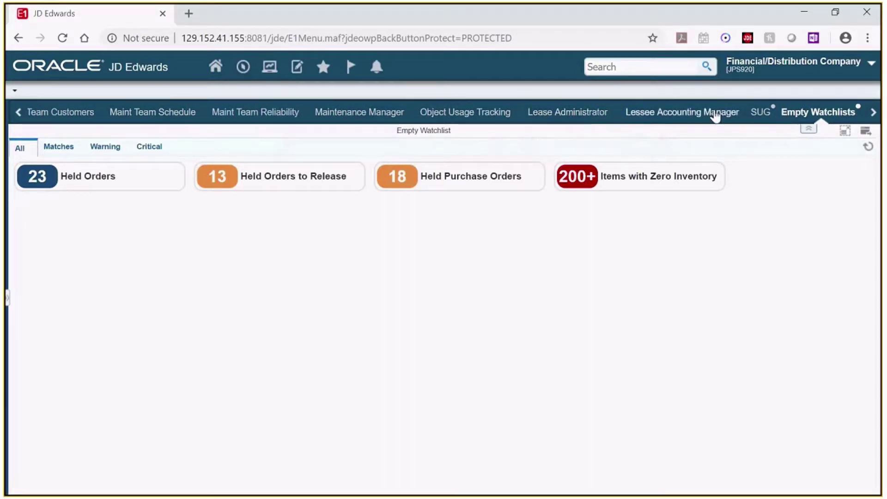
Step: Open the All Watchlists page and compare its tiles with the global list of personal and shared watchlists
{"action": "left_click", "coordinate": [874, 113]}
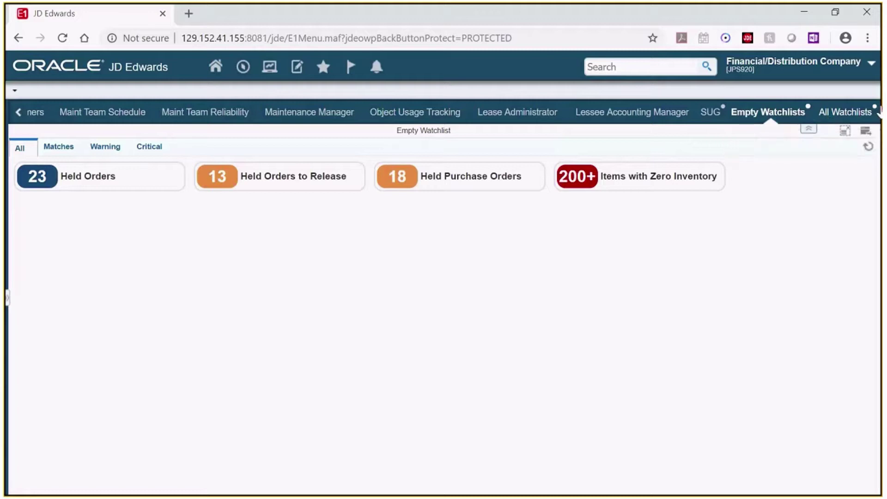
{"action": "left_click", "coordinate": [845, 112]}
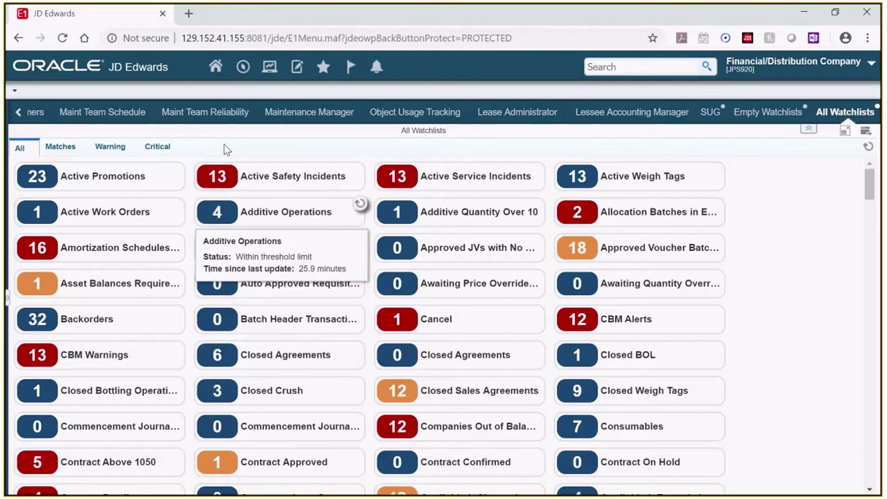
{"action": "left_click", "coordinate": [351, 68]}
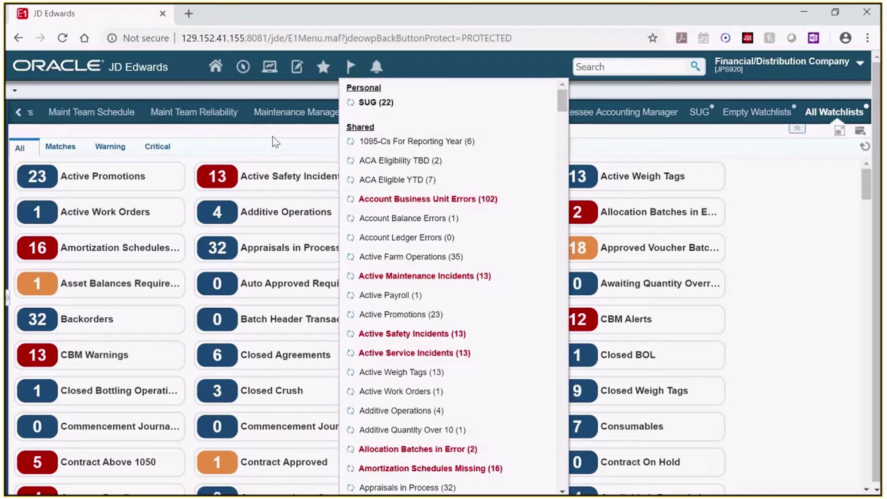
{"action": "mouse_move", "coordinate": [37, 182]}
{"action": "left_click", "coordinate": [350, 69]}
Step: Examine the threshold status and last update details of several differently coloured tiles, such as Active Promotions and Asset Balances Require Updates
{"action": "mouse_move", "coordinate": [32, 179]}
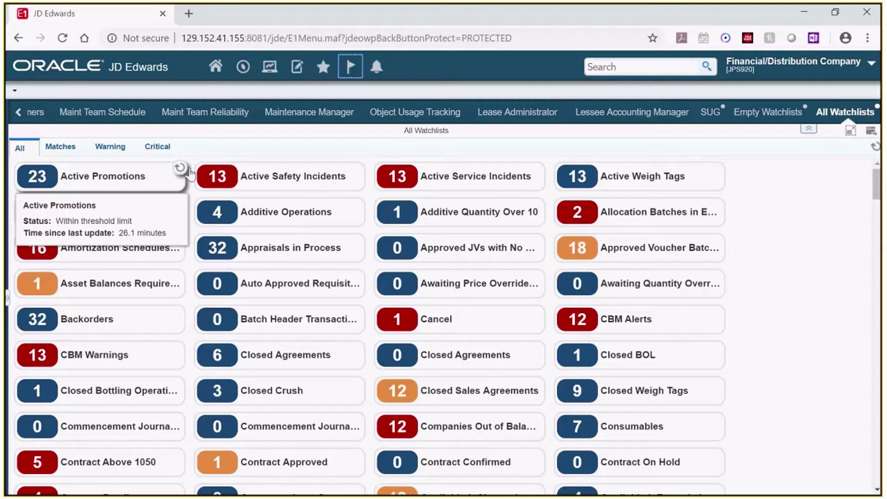
{"action": "mouse_move", "coordinate": [54, 287]}
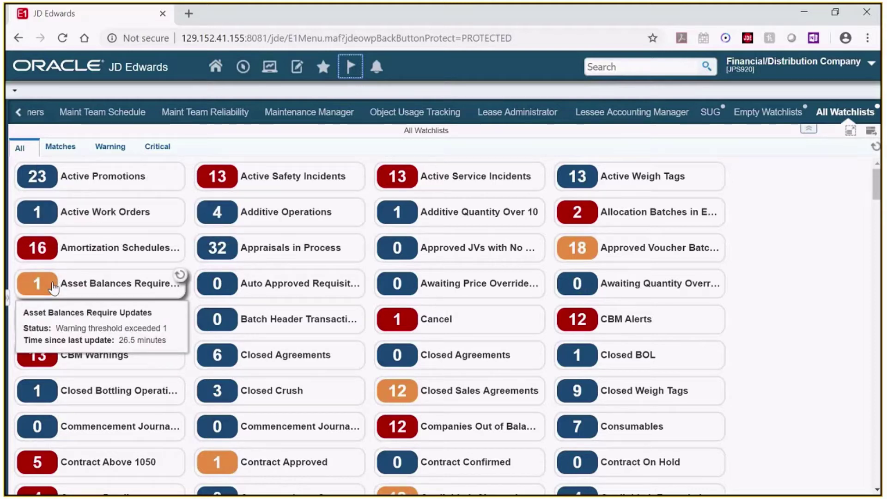
{"action": "mouse_move", "coordinate": [215, 280]}
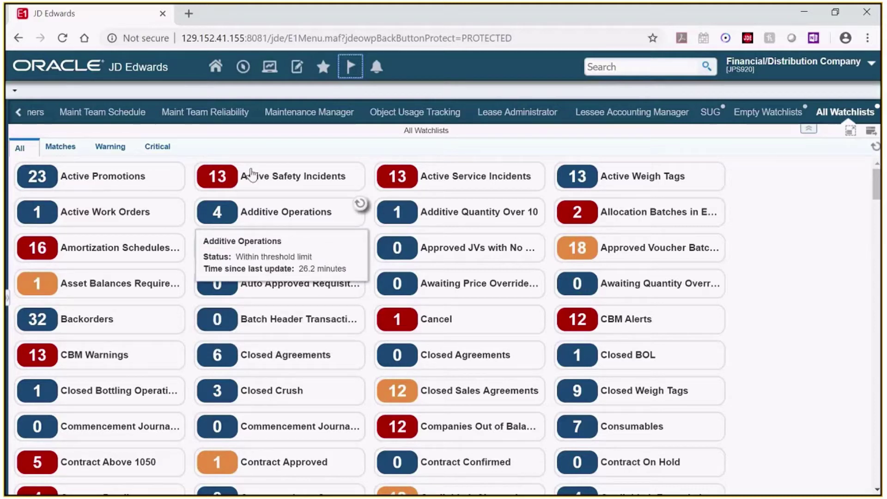
{"action": "mouse_move", "coordinate": [226, 178]}
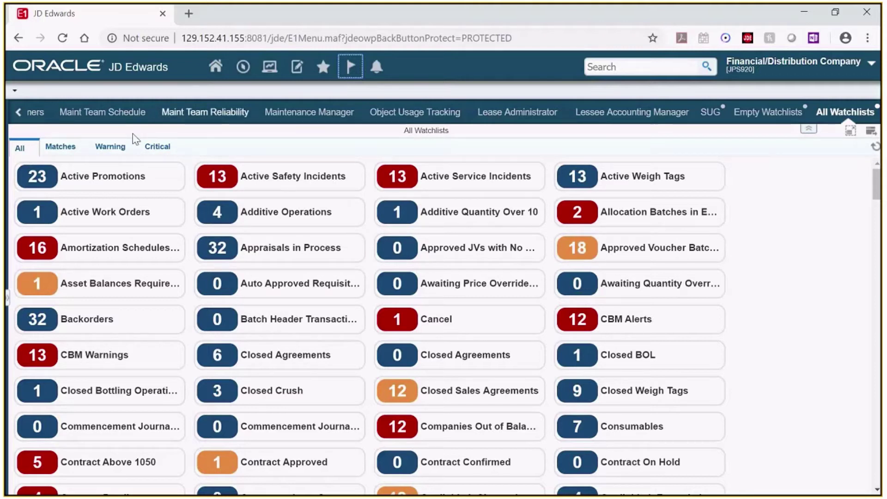
Step: Filter the All Watchlists pane by Matches and by Warning, examining the threshold status of tiles such as Credit Limit Changed
{"action": "left_click", "coordinate": [71, 150]}
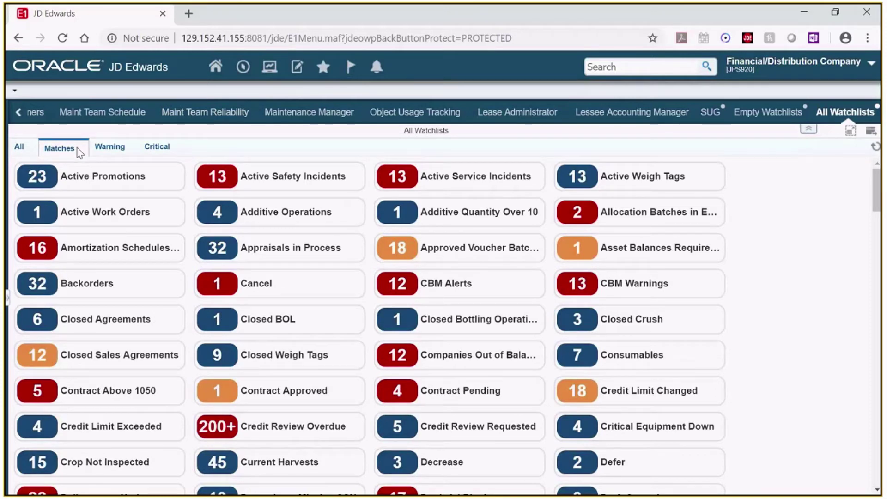
{"action": "mouse_move", "coordinate": [219, 246]}
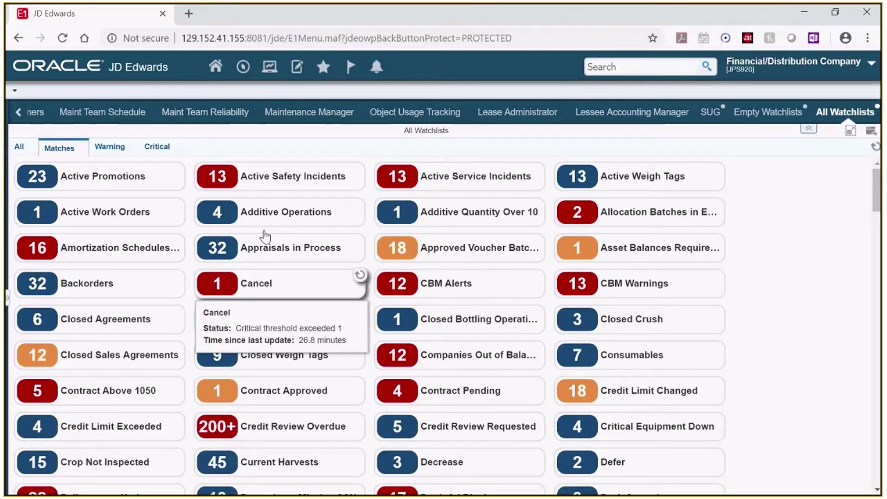
{"action": "left_click", "coordinate": [110, 148]}
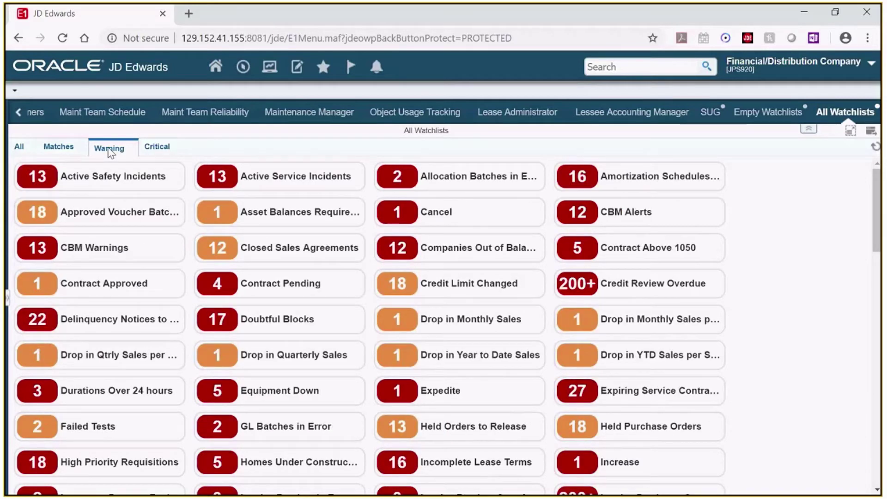
{"action": "mouse_move", "coordinate": [544, 262]}
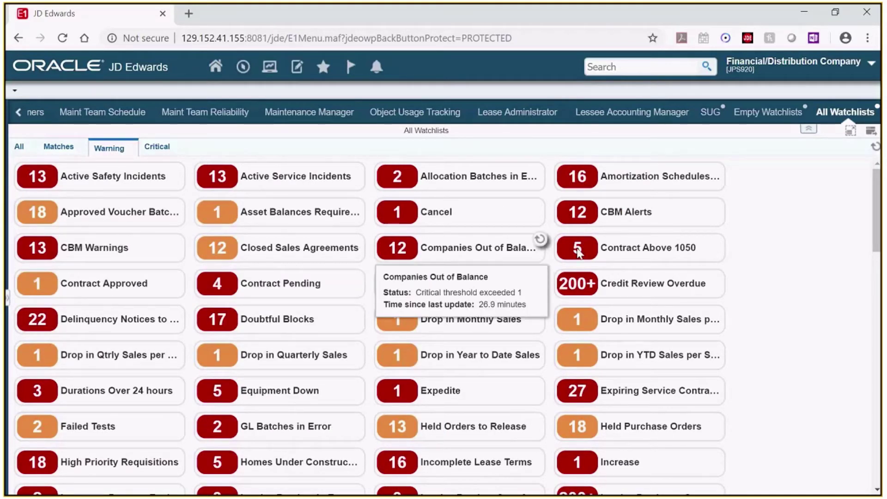
{"action": "mouse_move", "coordinate": [424, 291]}
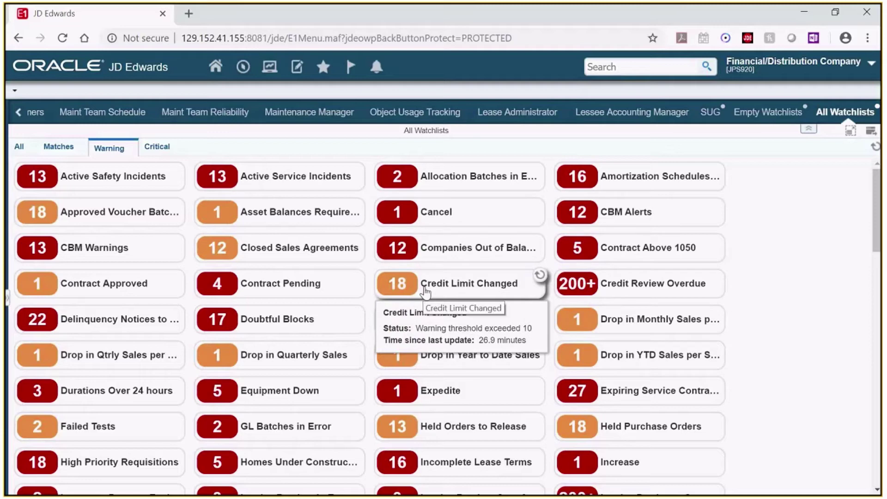
Step: Filter the pane by Critical and examine the status details of Insurance Dates to Expire and Expedite
{"action": "left_click", "coordinate": [157, 149]}
{"action": "mouse_move", "coordinate": [374, 261]}
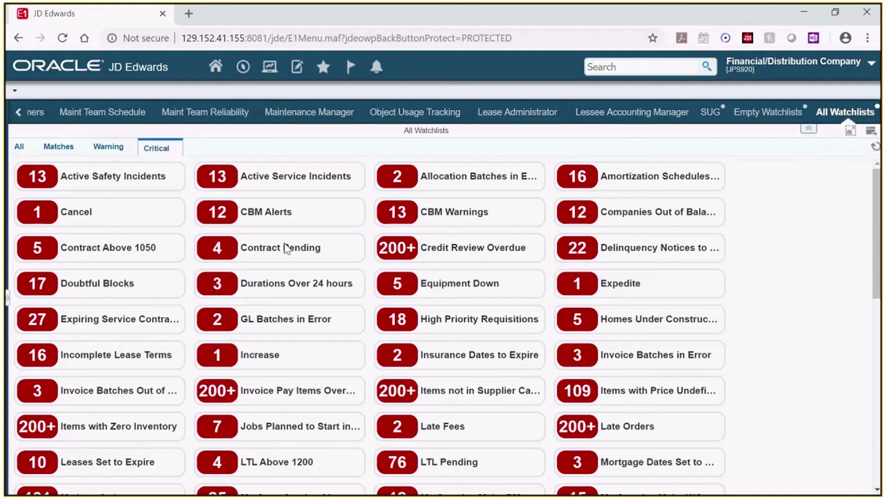
{"action": "mouse_move", "coordinate": [432, 351]}
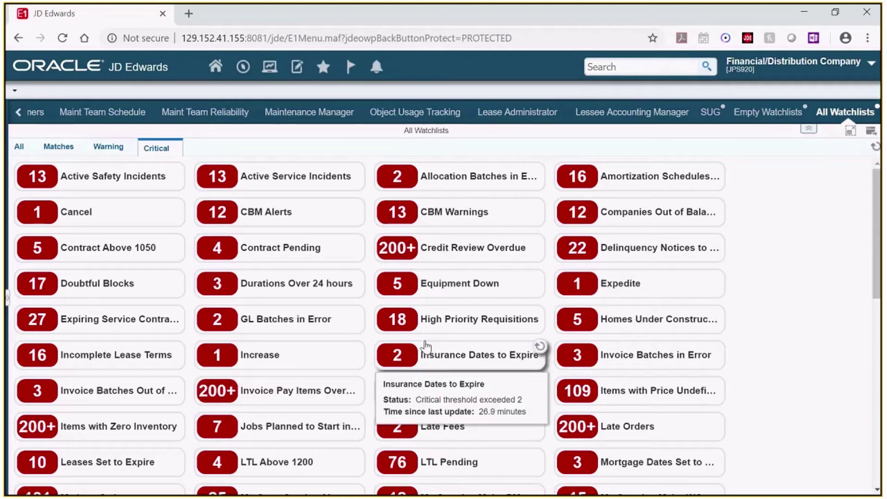
{"action": "mouse_move", "coordinate": [600, 291]}
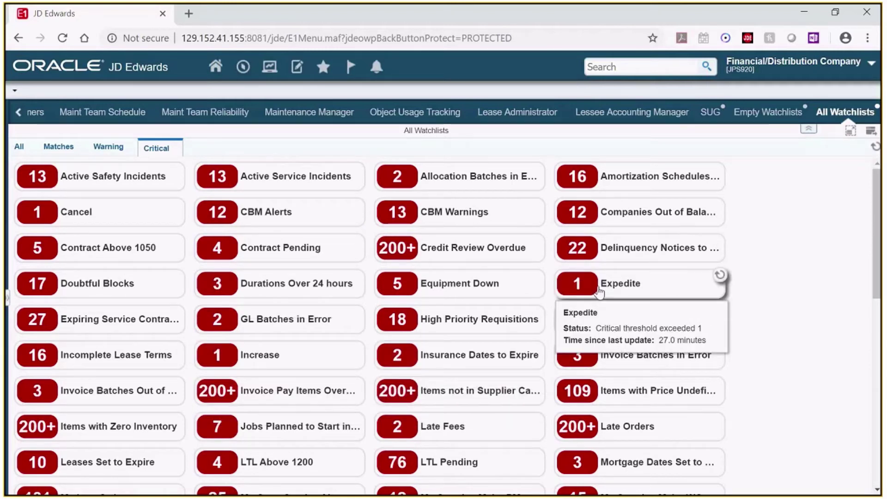
Step: On the Empty Watchlists page, refresh only the Held Orders to Release watchlist and check the update time of Held Purchase Orders
{"action": "left_click", "coordinate": [776, 114]}
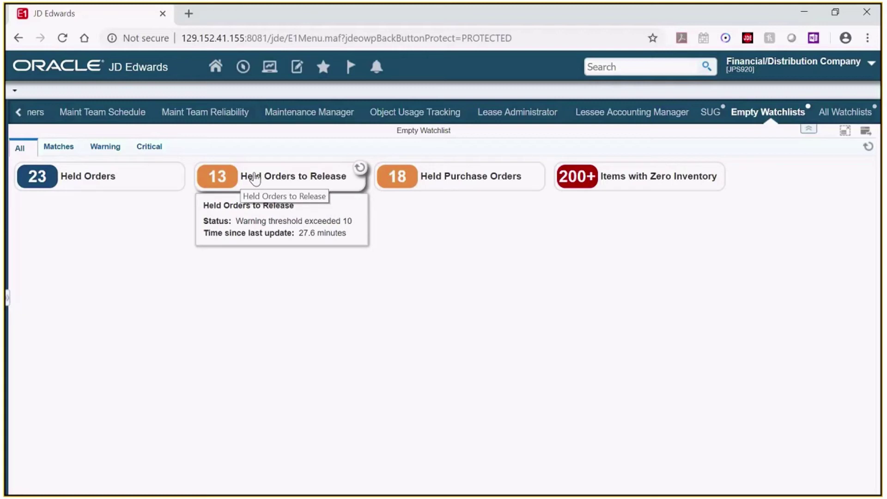
{"action": "left_click", "coordinate": [361, 168]}
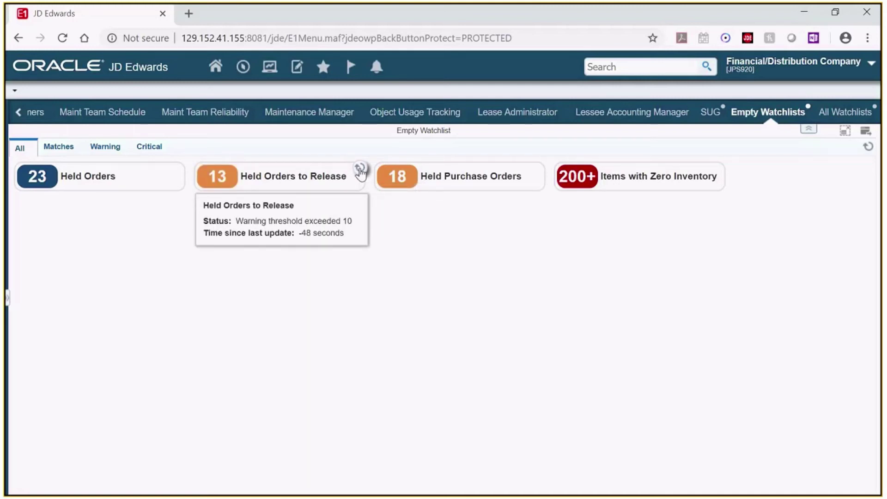
{"action": "mouse_move", "coordinate": [402, 174]}
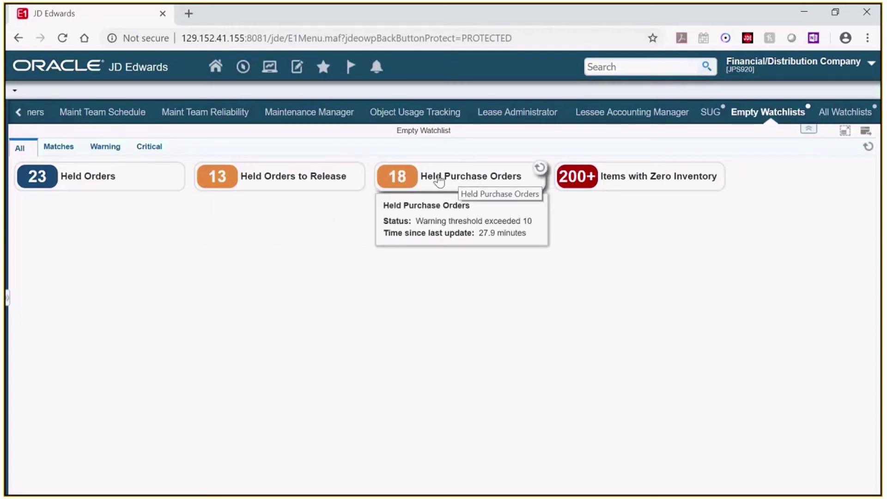
Step: Check the update time of Held Orders to Release and open the held orders form behind that watchlist
{"action": "mouse_move", "coordinate": [297, 183]}
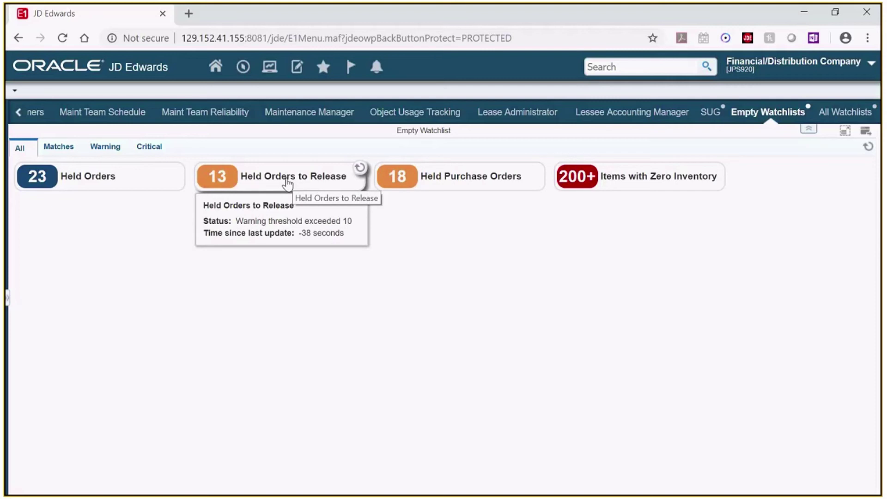
{"action": "left_click", "coordinate": [271, 183]}
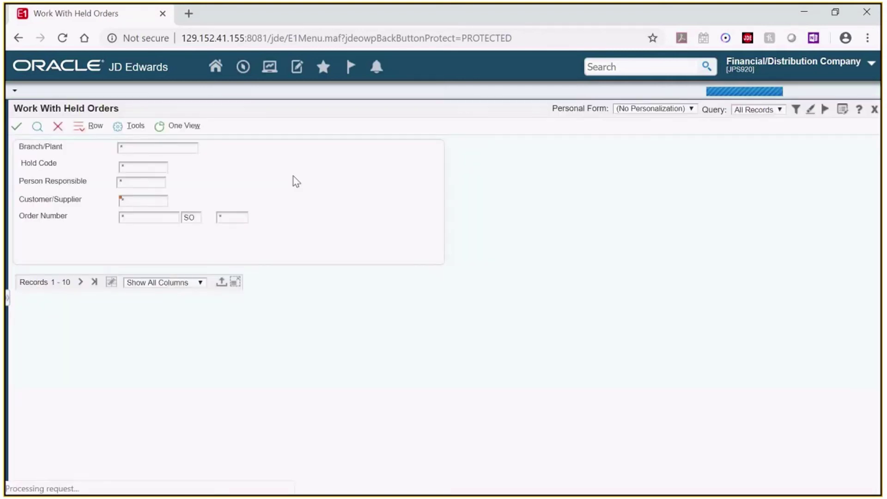